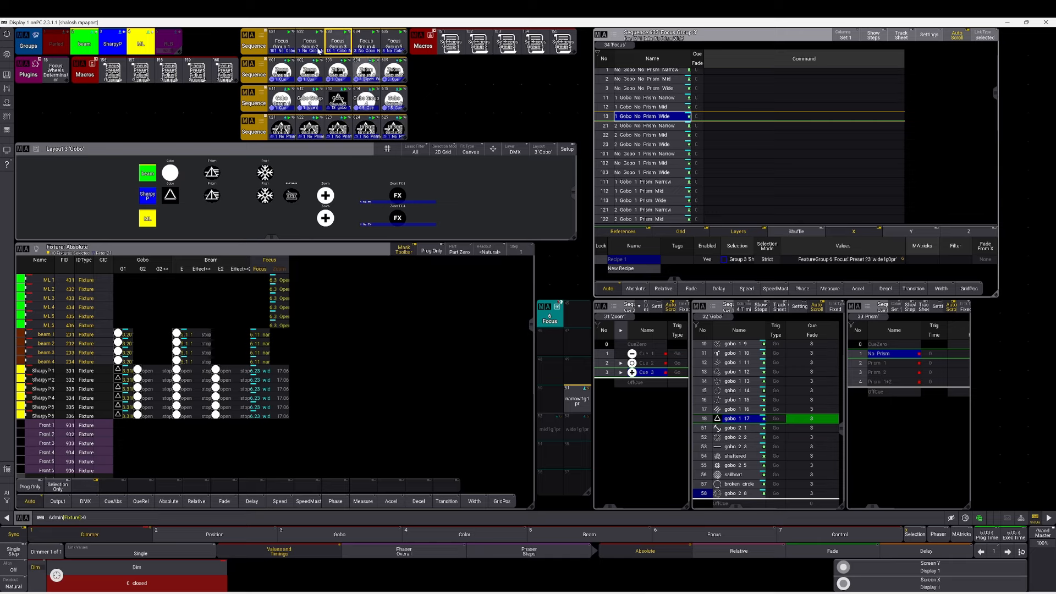
Switch between the Focus Group 3, Focus Group 2 and Focus Group 4 sequences to compare their cue lists.
left_click(373, 45)
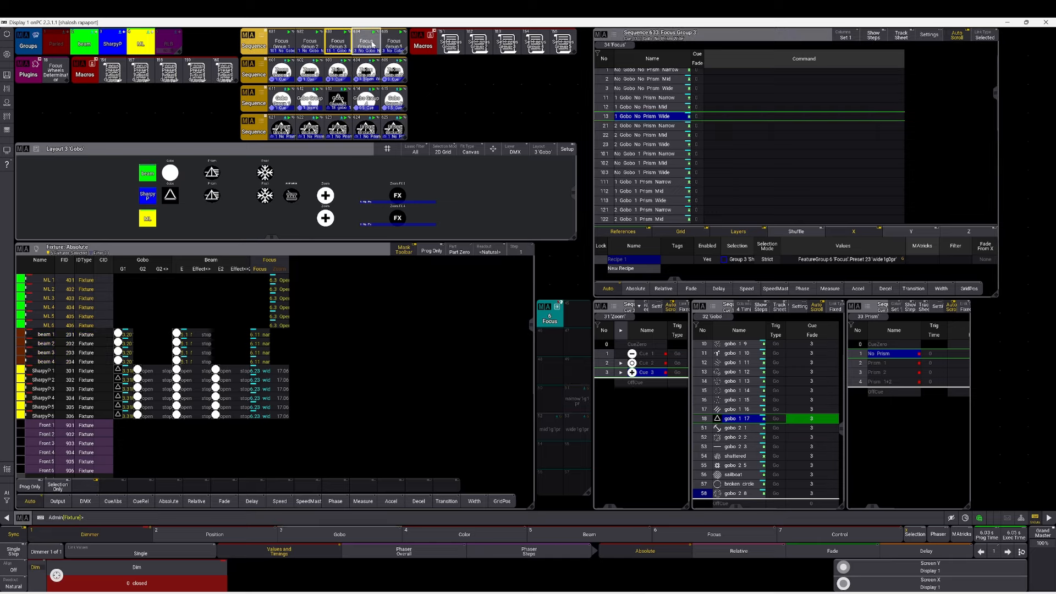
left_click(310, 44)
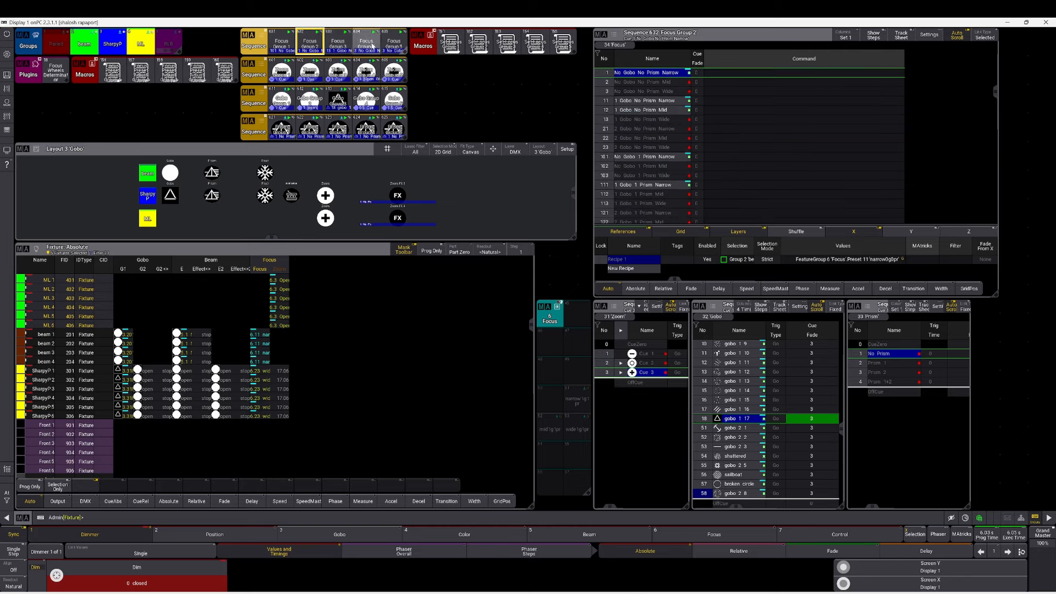
left_click(363, 47)
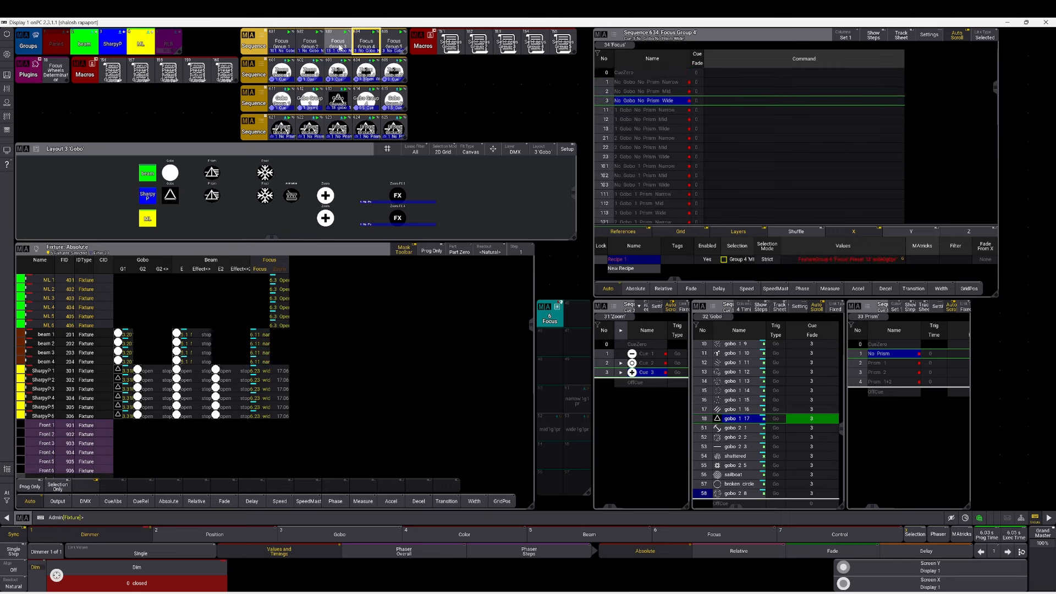
left_click(340, 48)
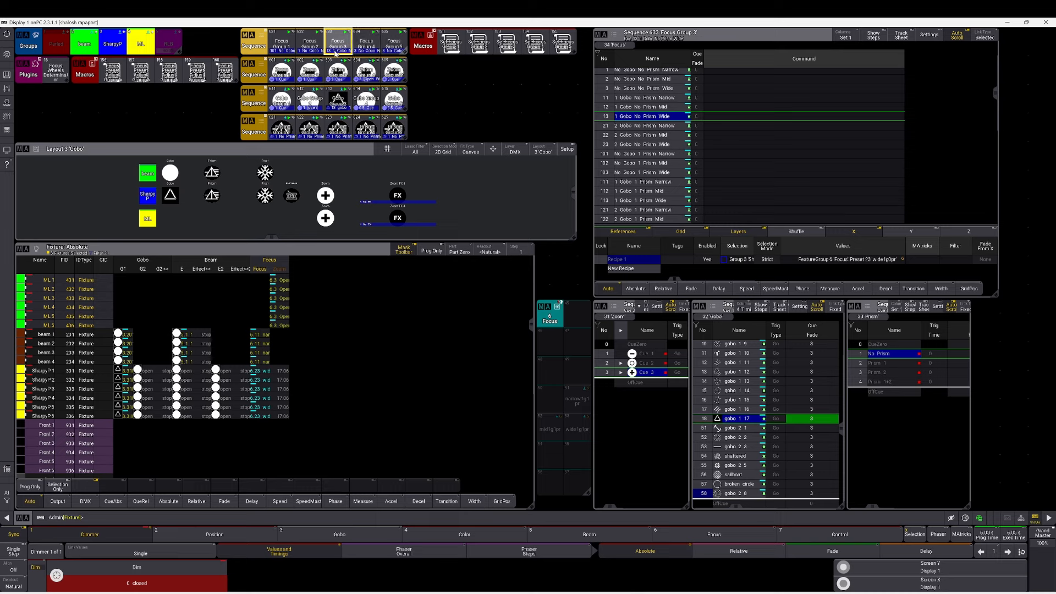
Select cues in the Focus Group 3 sequence to review their focus presets, then leave the selection.
left_click(654, 165)
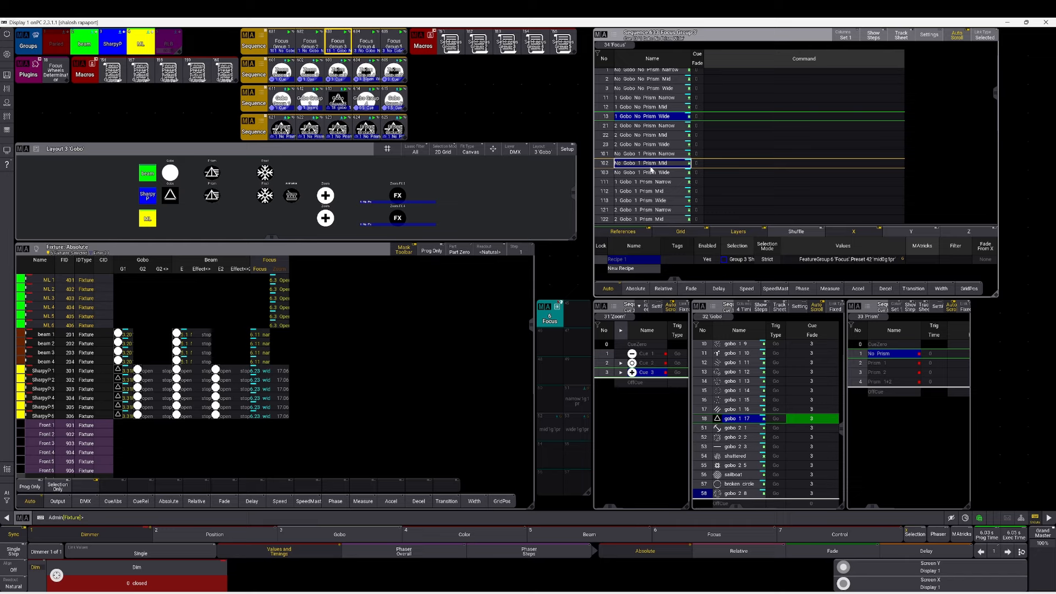
left_click(657, 137)
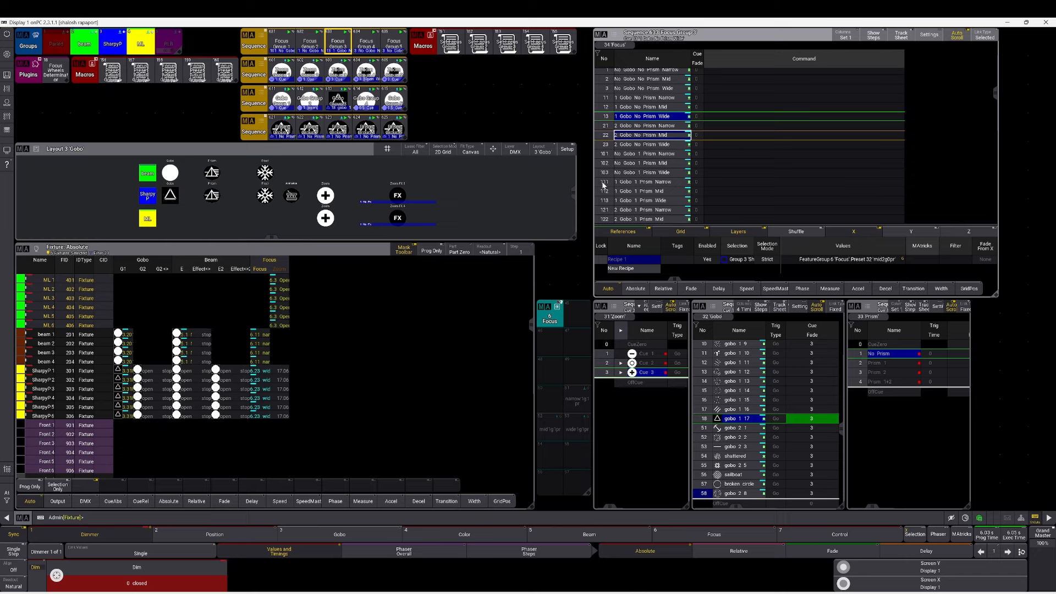
key("Escape")
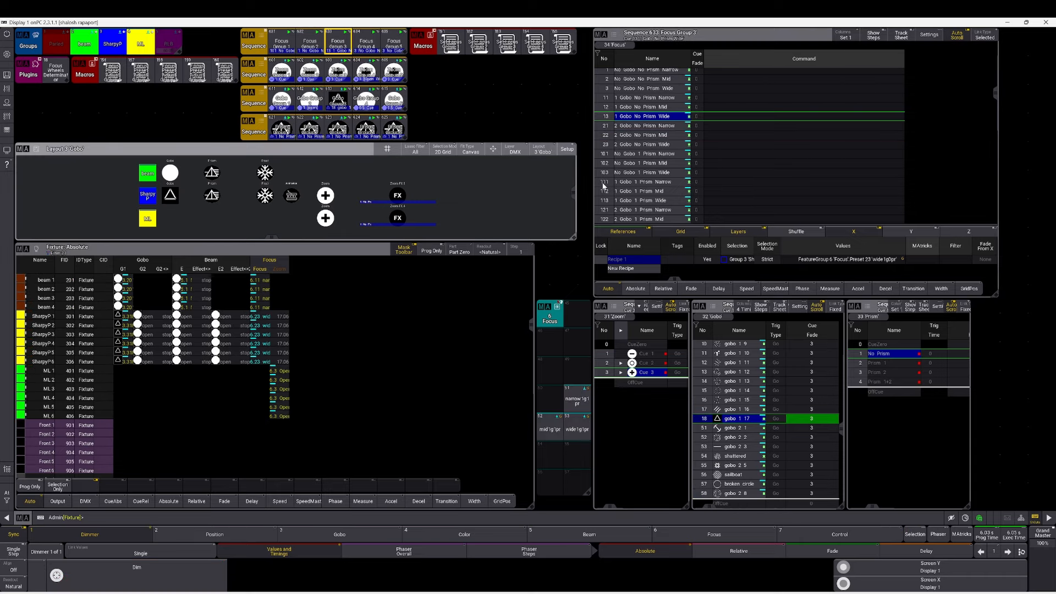
Open the gobo choices for the Sharpy group from the layout and pick gobo 2 3.
left_click(170, 199)
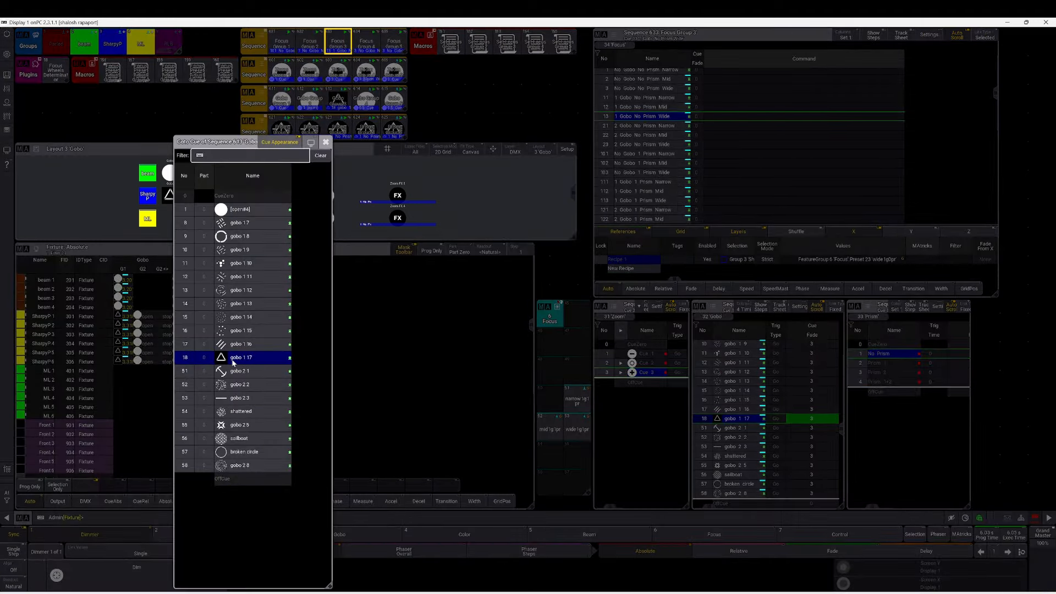
left_click(238, 398)
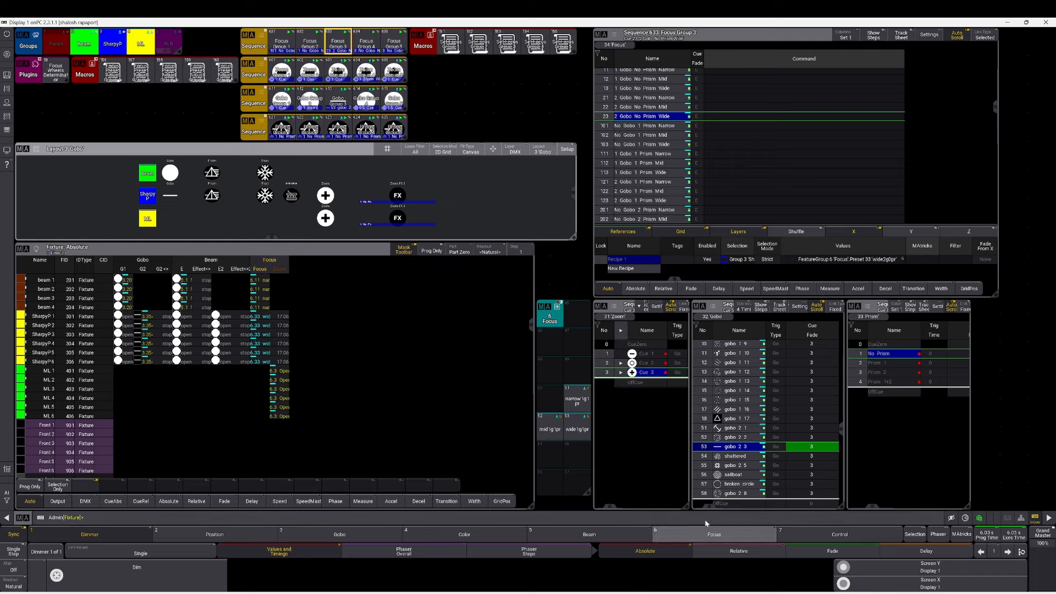
Widen the columns of the gobo sequence window to reveal its Command column.
left_click_drag(708, 507, 756, 504)
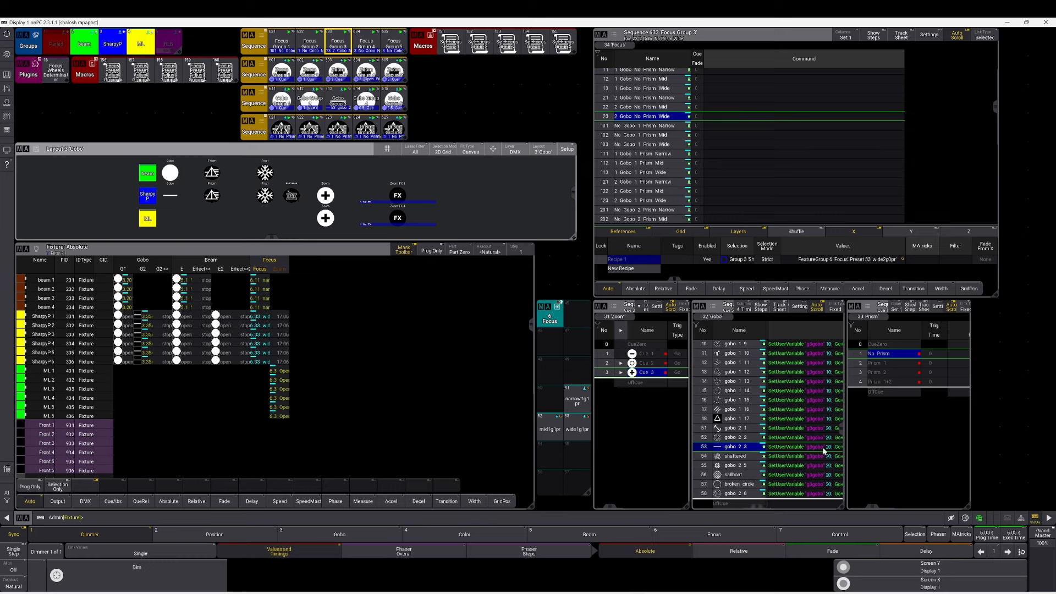
left_click_drag(758, 509, 787, 506)
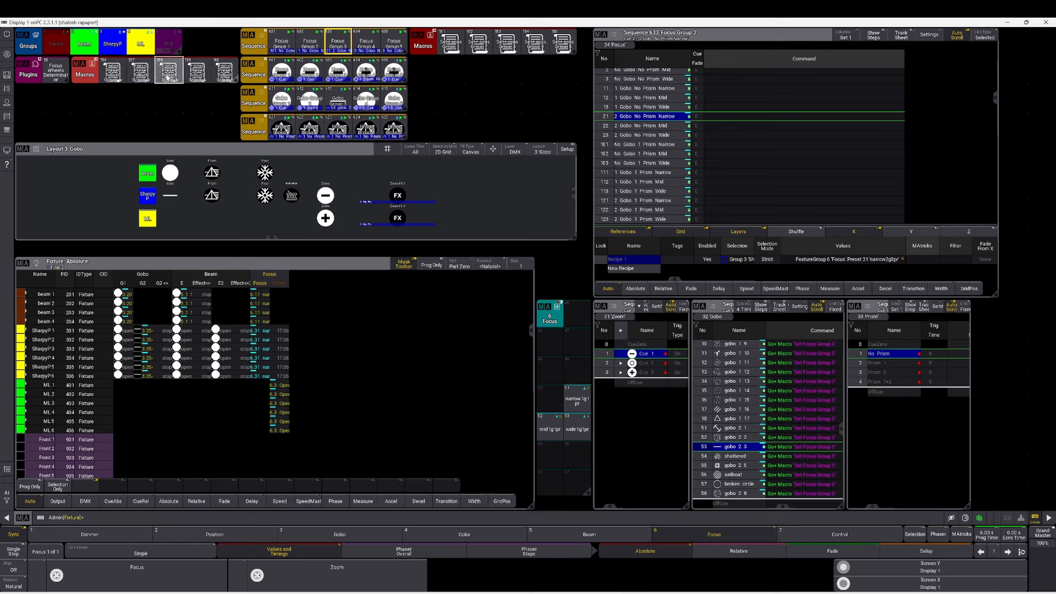
Run the focus preset adjust macro to step through presets and set the focus value to 55.
left_click(167, 77)
left_click(172, 76)
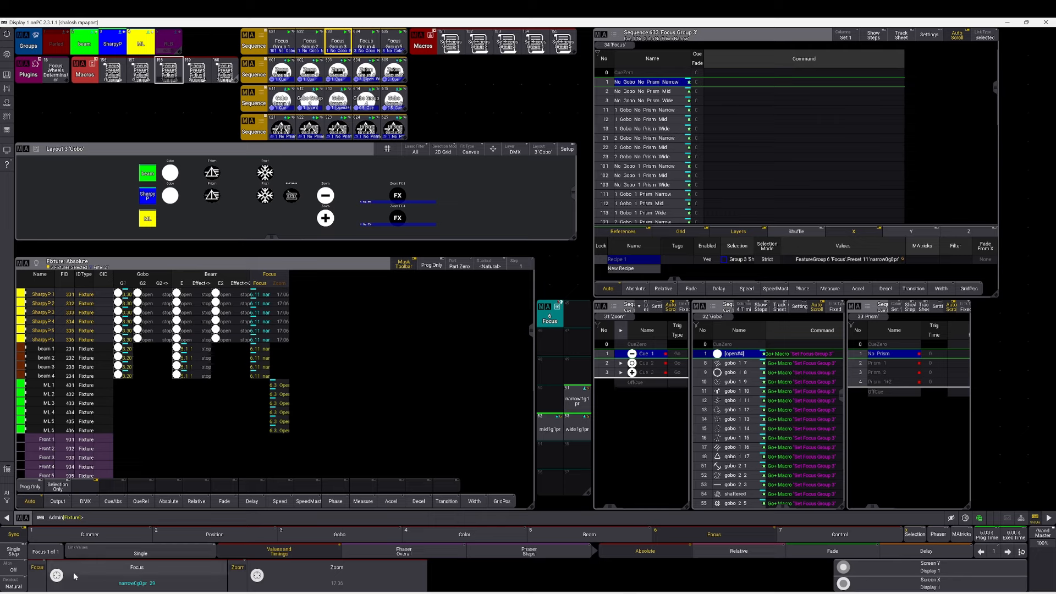
mouse_move(56, 580)
left_mouse_down()
mouse_move(55, 562)
mouse_move(70, 577)
left_mouse_up()
left_click(172, 82)
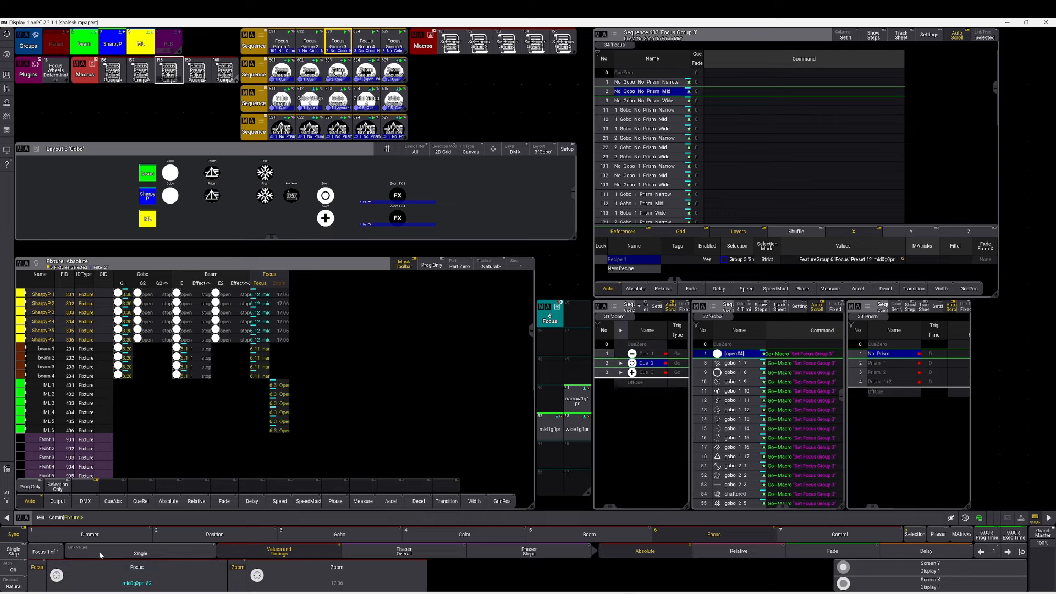
left_click_drag(60, 578, 38, 570)
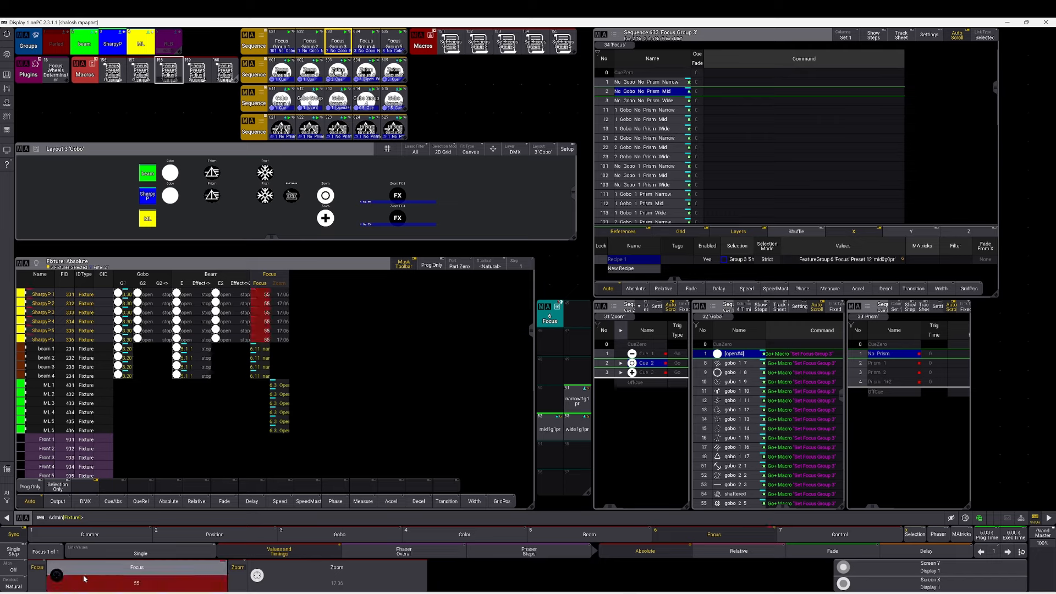
Advance the focus adjust macro to the next presets and set the focus value to 83.
left_click(170, 77)
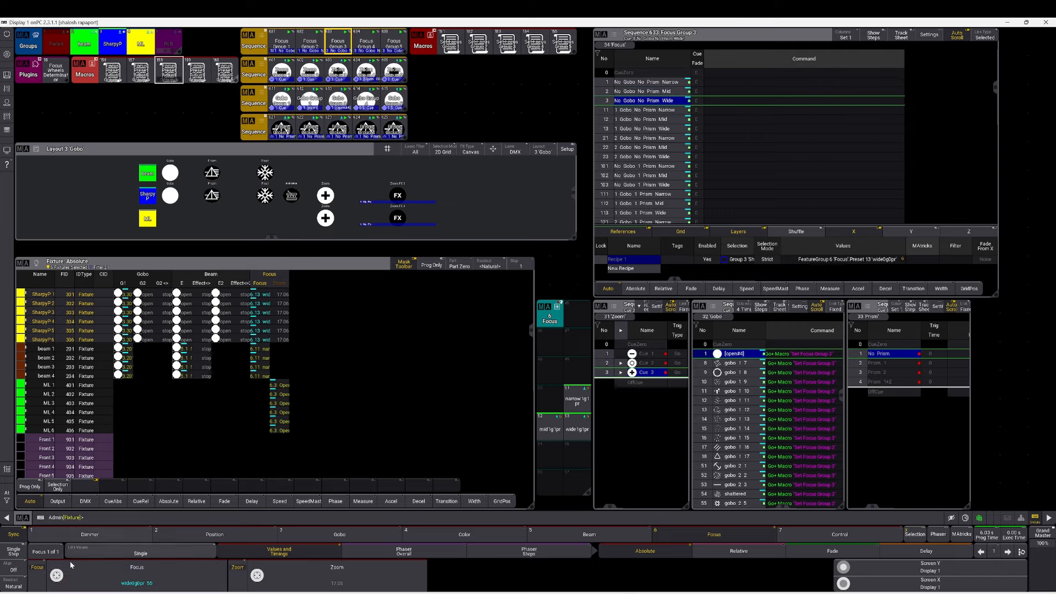
left_click_drag(57, 576, 55, 569)
left_click(178, 84)
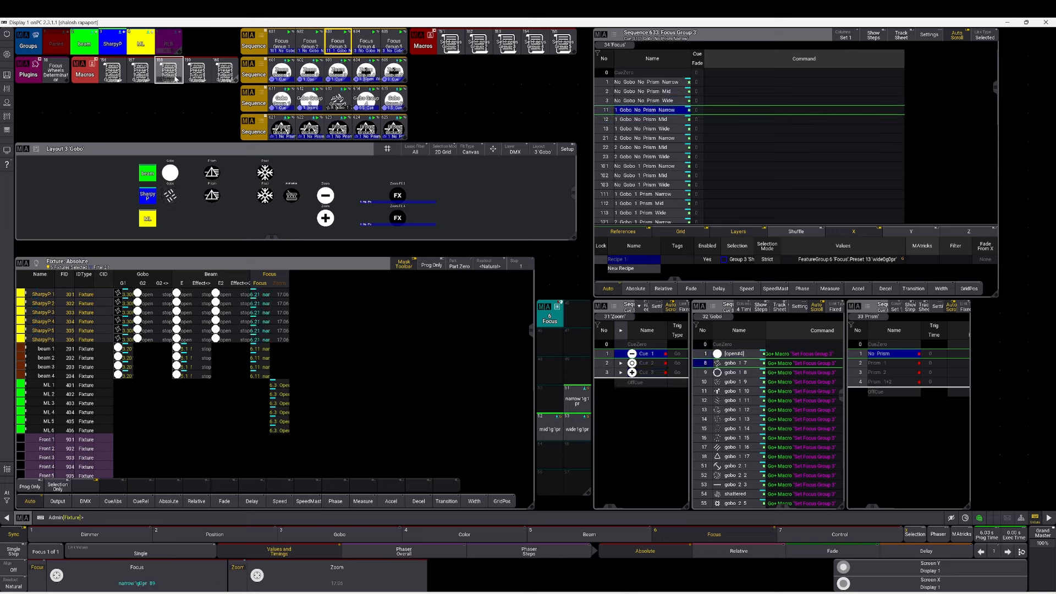
mouse_move(64, 565)
left_mouse_down()
mouse_move(74, 579)
mouse_move(62, 560)
left_mouse_up()
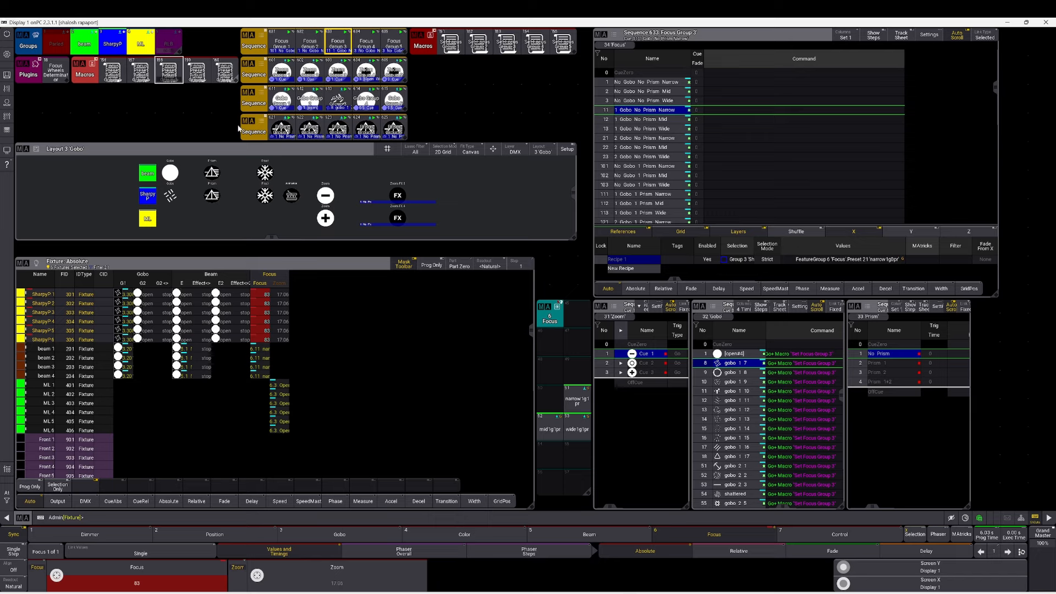
Select Focus Group 2 and run the focus wheels determinator macro, answering its gobo, prism and zoom prompts for each fixture type.
left_click(307, 47)
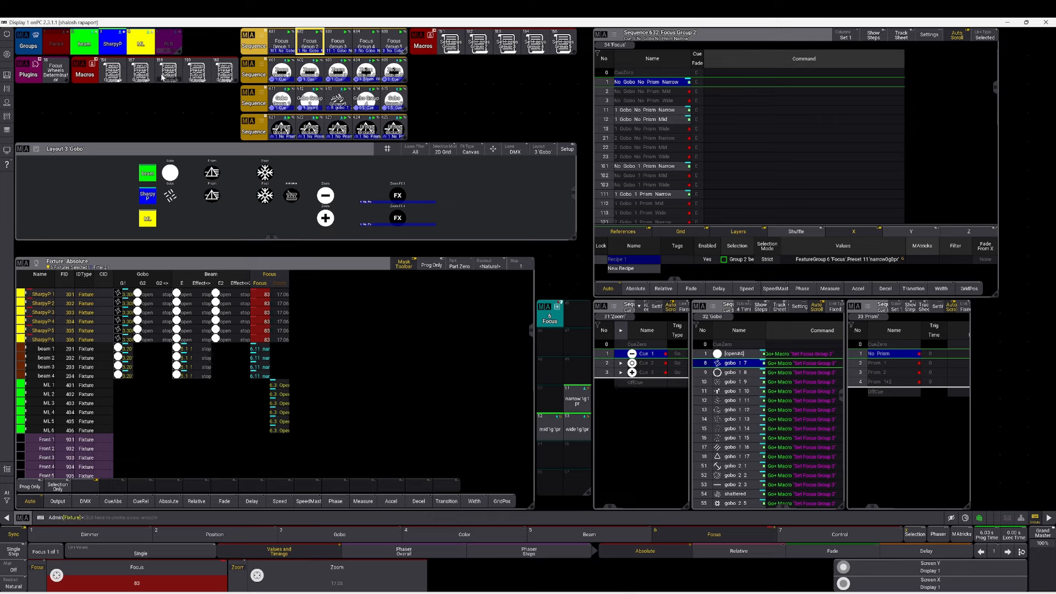
left_click(169, 74)
left_click(55, 70)
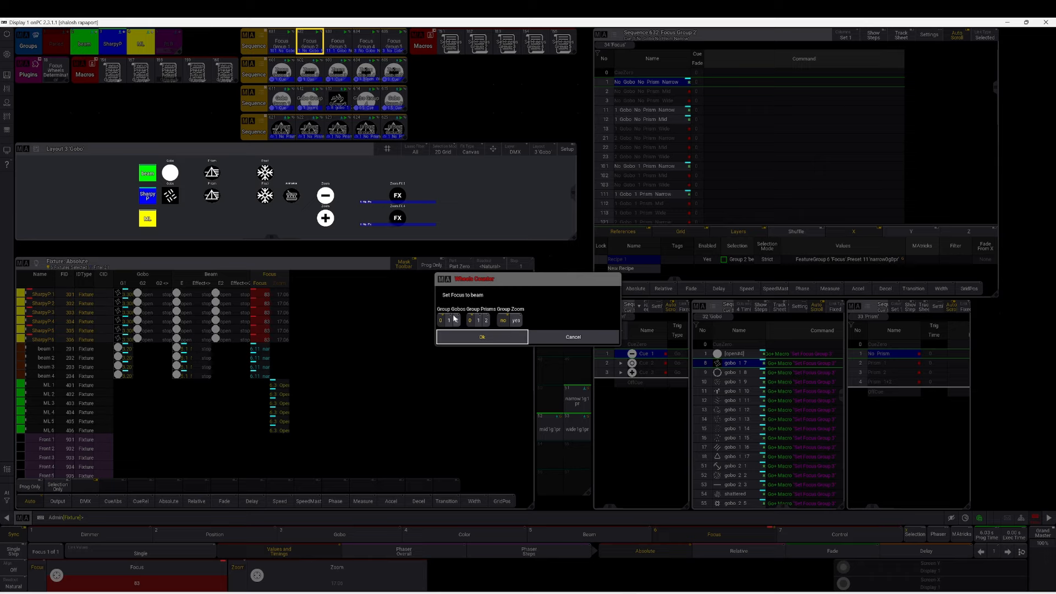
left_click(486, 334)
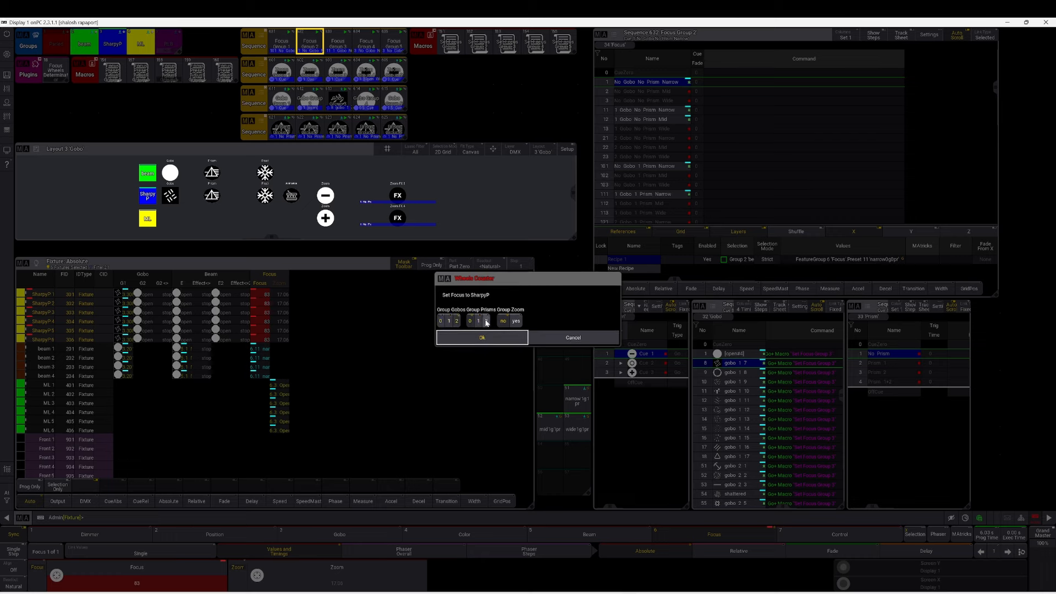
left_click(504, 336)
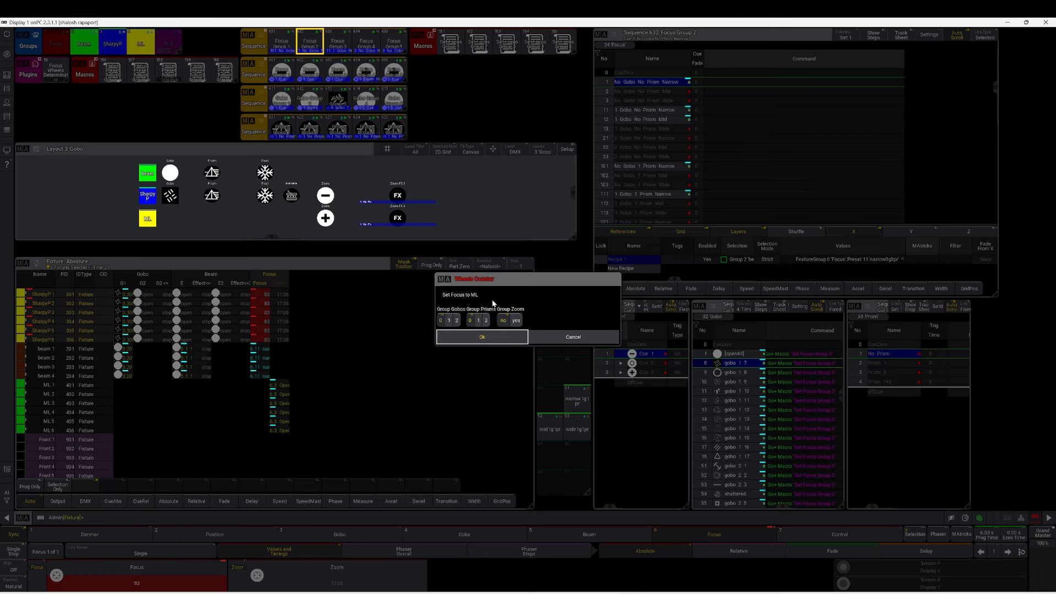
left_click(516, 321)
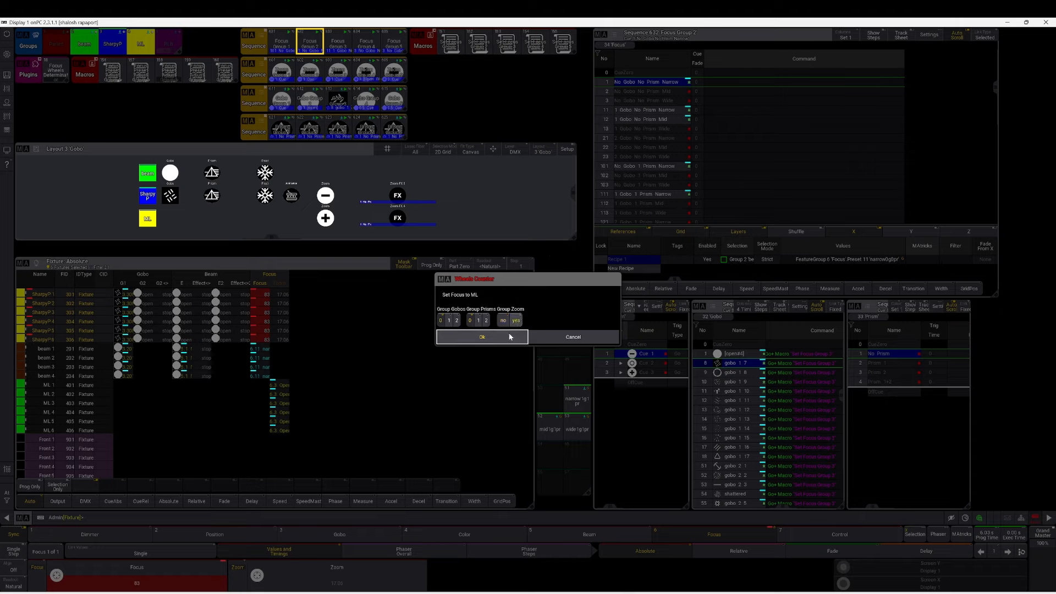
left_click(508, 336)
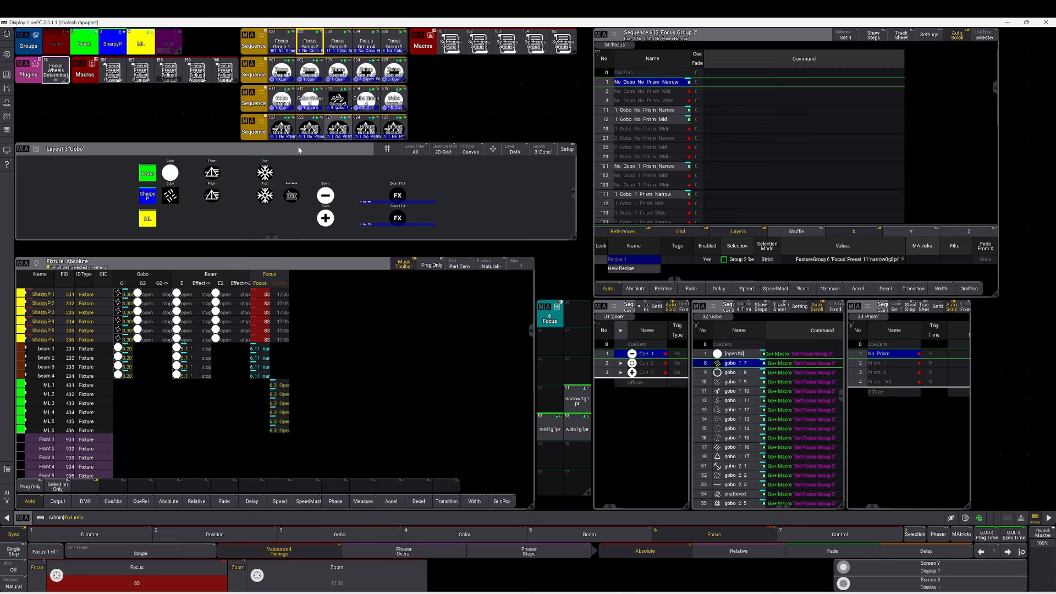
Open the focus preset adjust macro in the macro editor to inspect its lines, then close it.
left_click(310, 131)
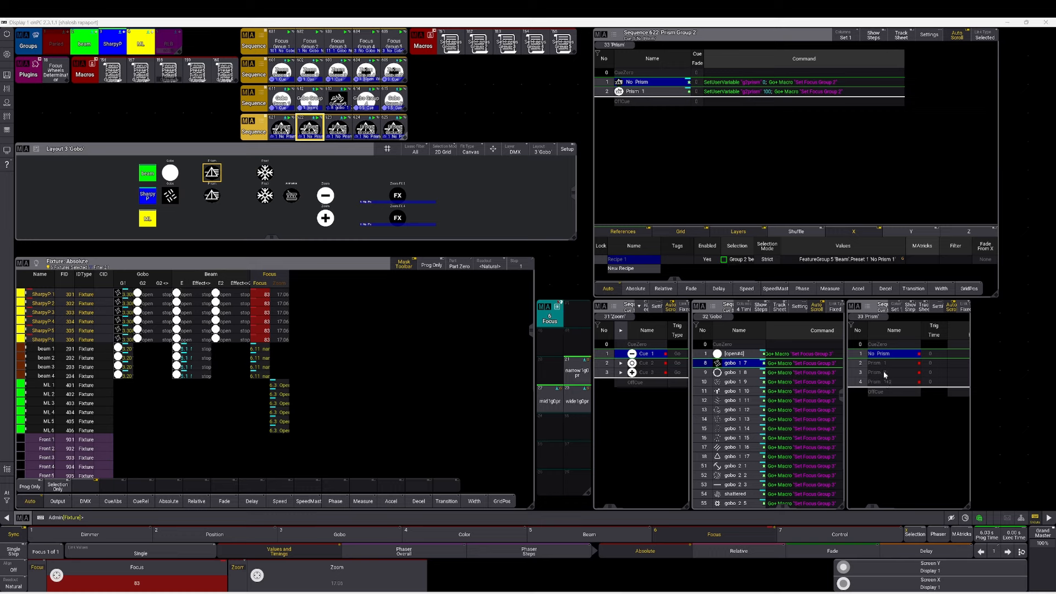
right_click(141, 77)
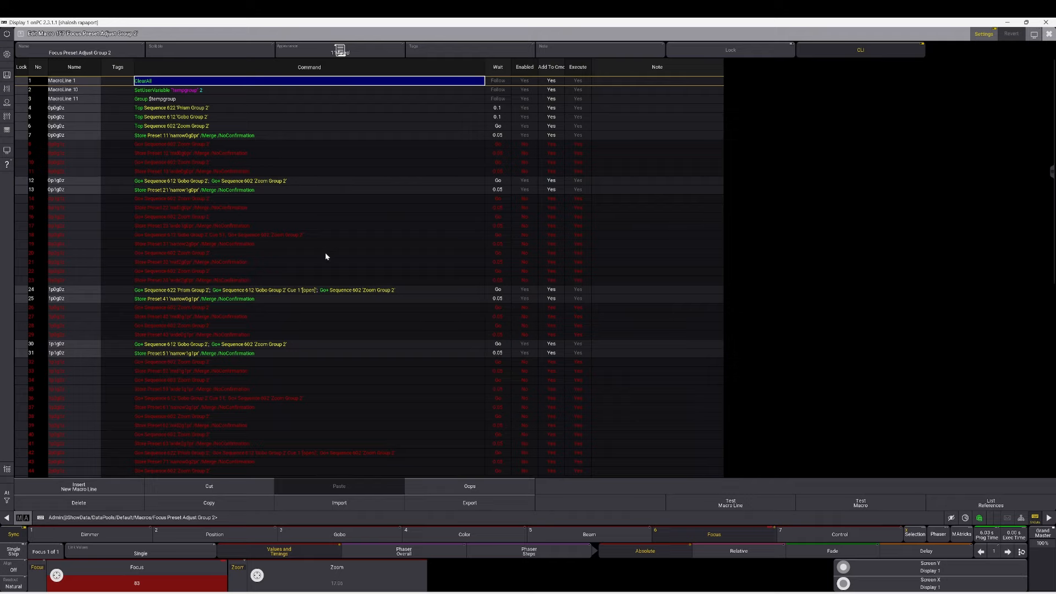
left_click(1049, 33)
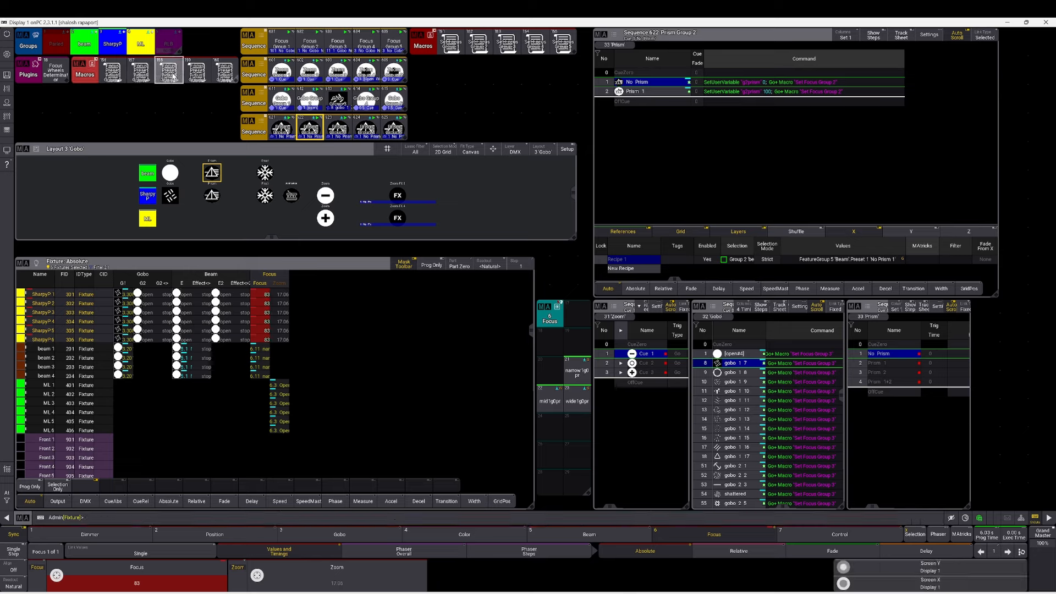
Select Focus Group 1 and step through the focus adjust macro, raising the focus value to 85.
left_click(311, 41)
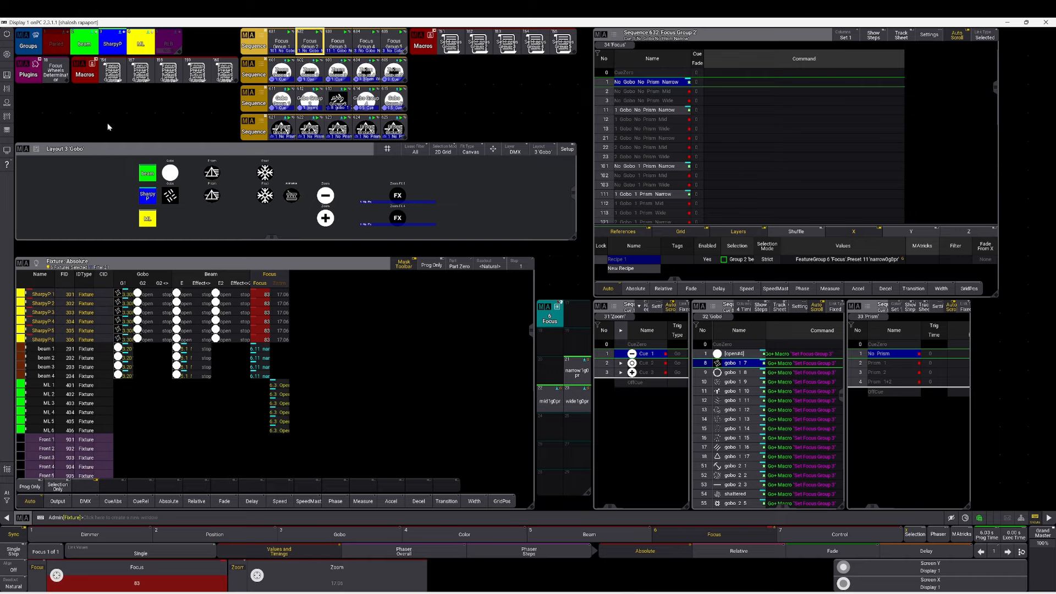
left_click(141, 75)
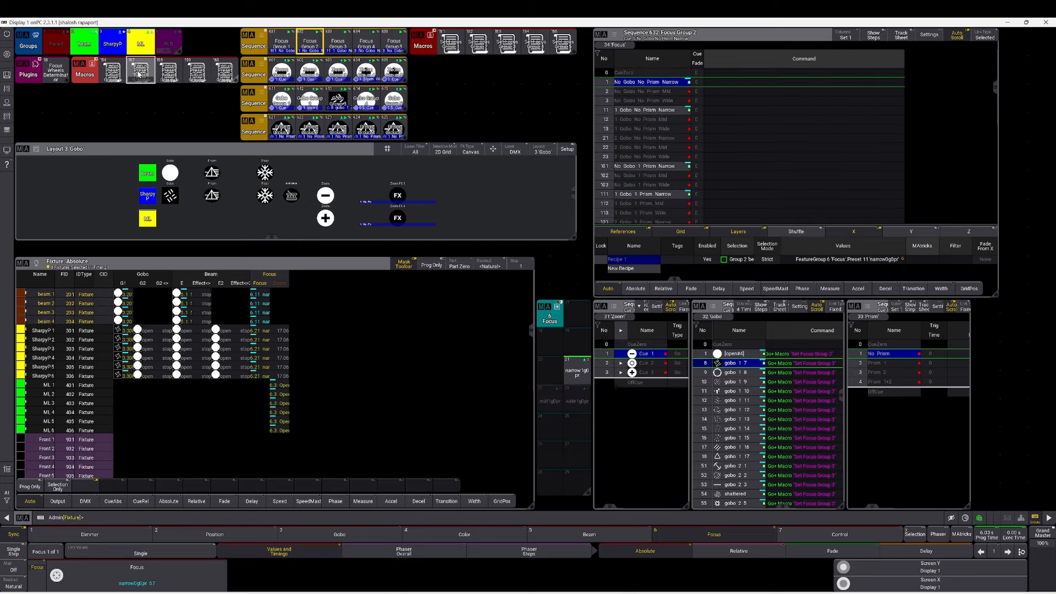
scroll(137, 576, "up", 5)
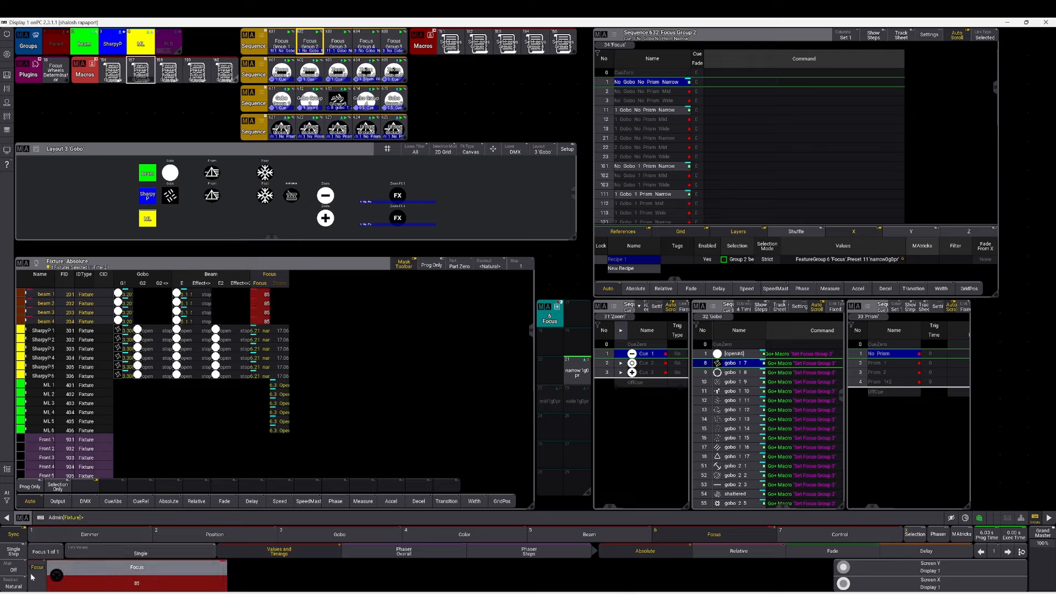
left_click(146, 72)
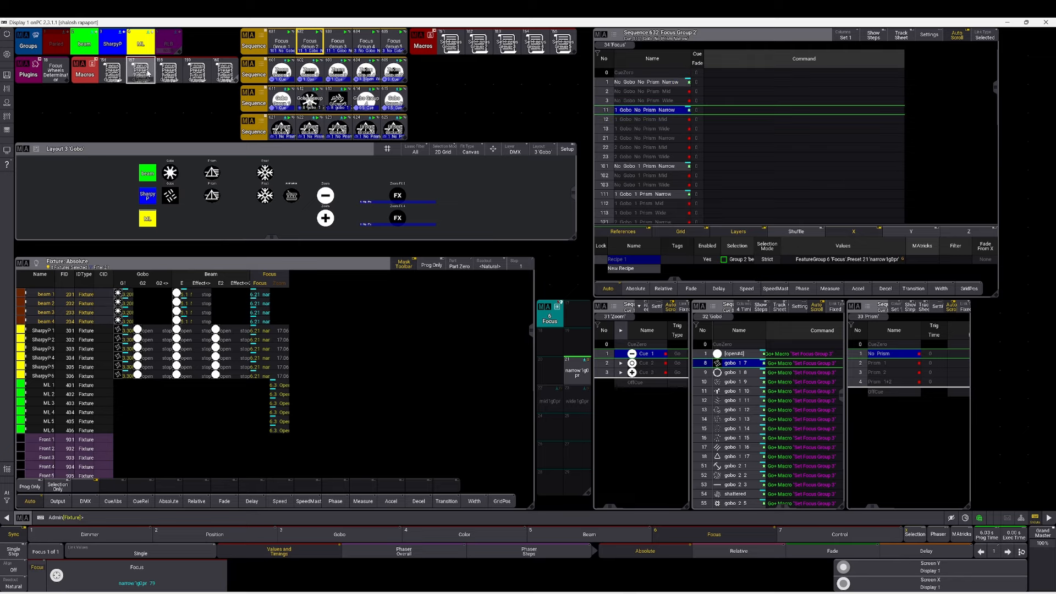
scroll(53, 585, "up", 3)
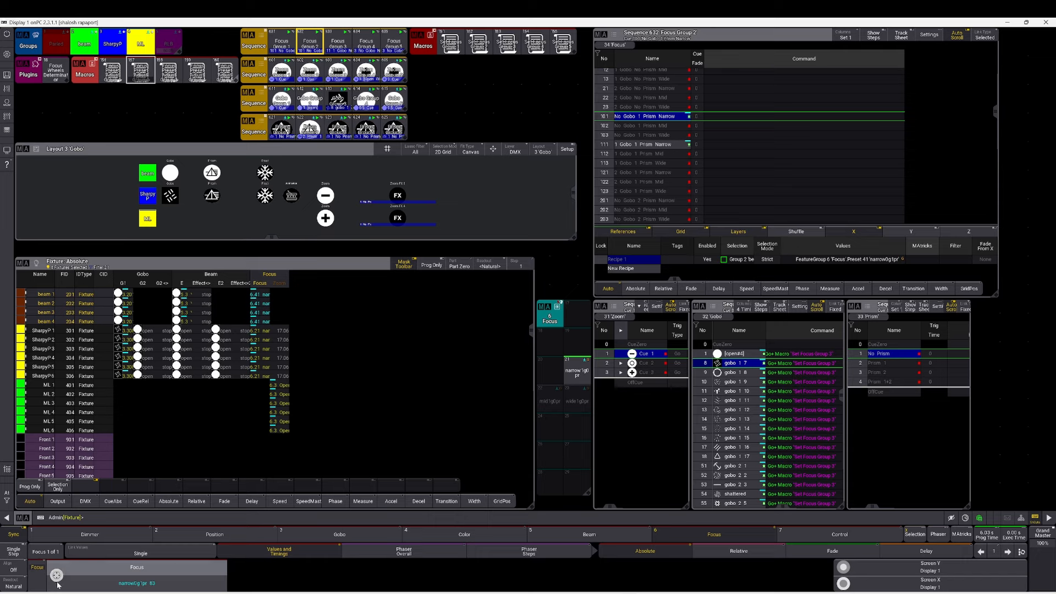
left_click(142, 80)
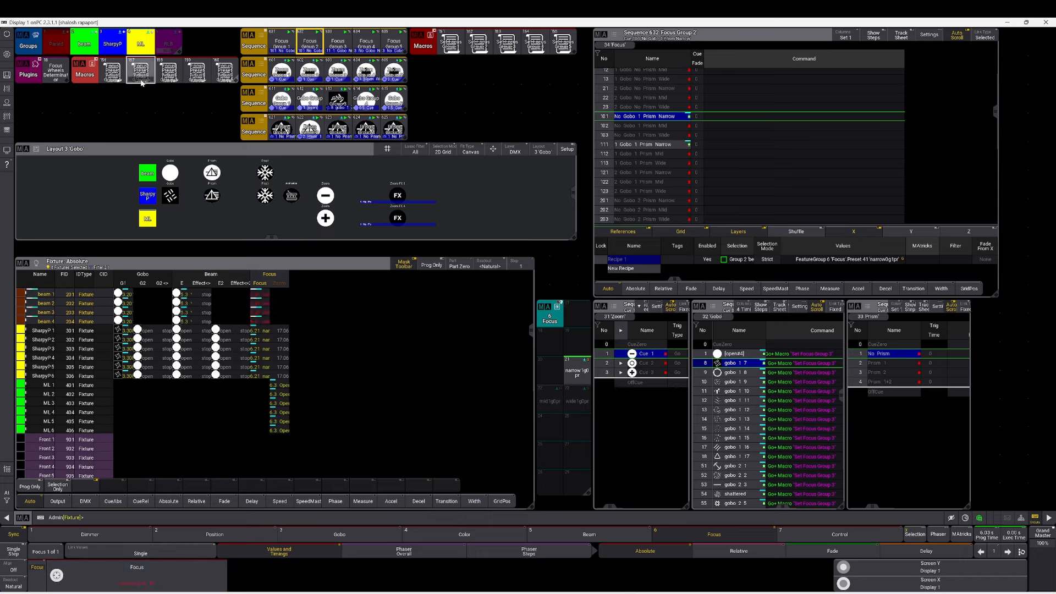